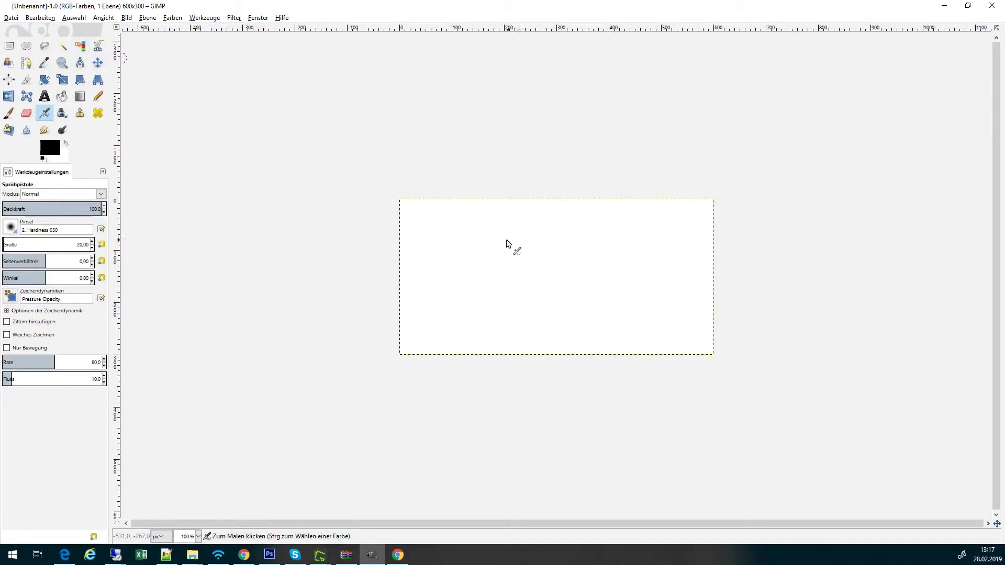
Create a new 600×300 px image with Füllung set to Hintergrundfarbe.
click(16, 20)
click(23, 31)
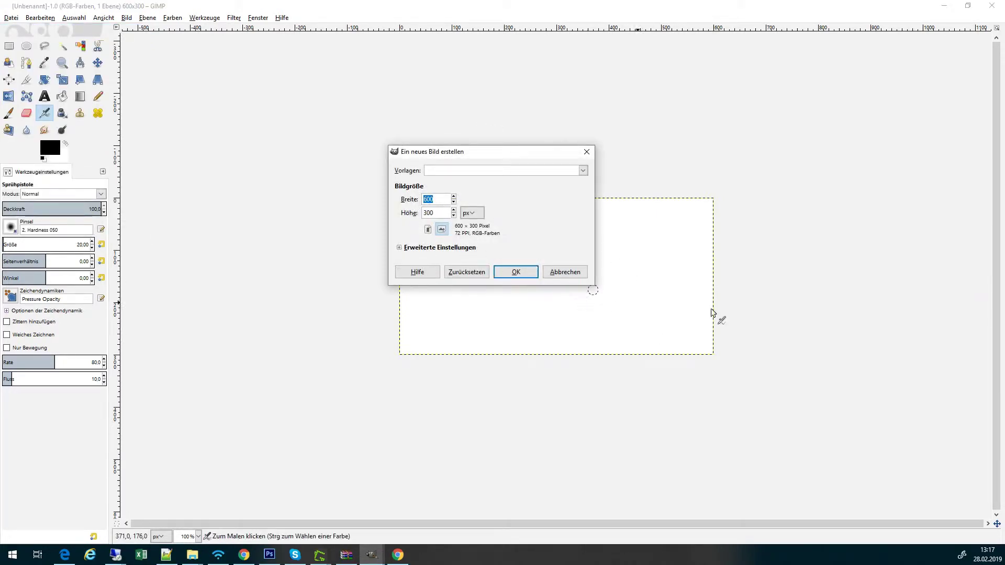
click(400, 250)
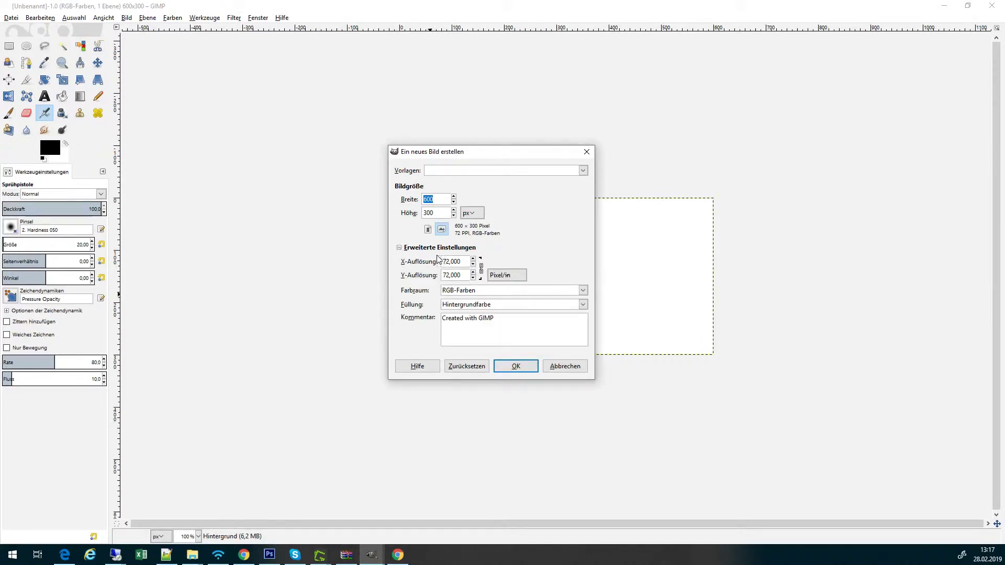
click(583, 305)
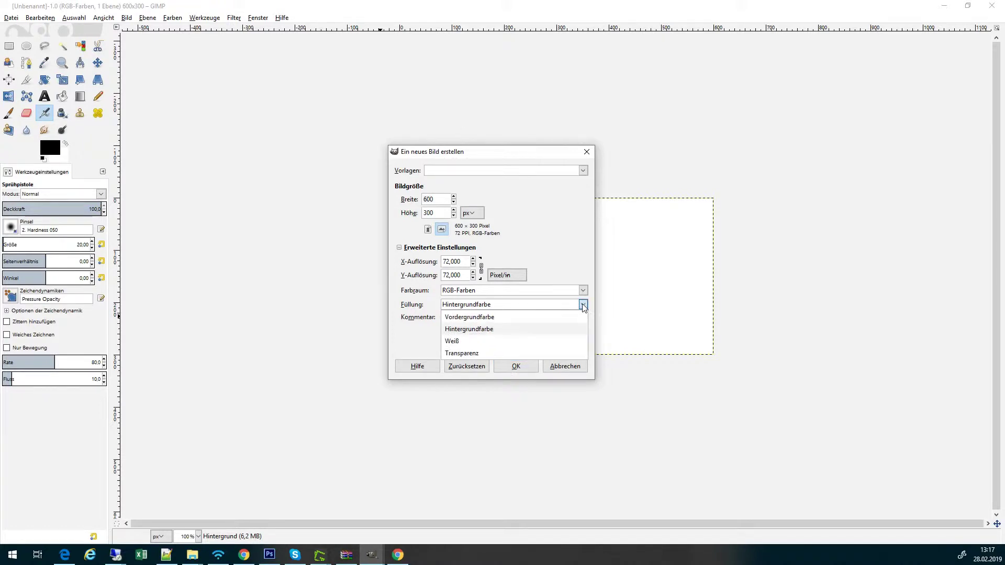
click(583, 304)
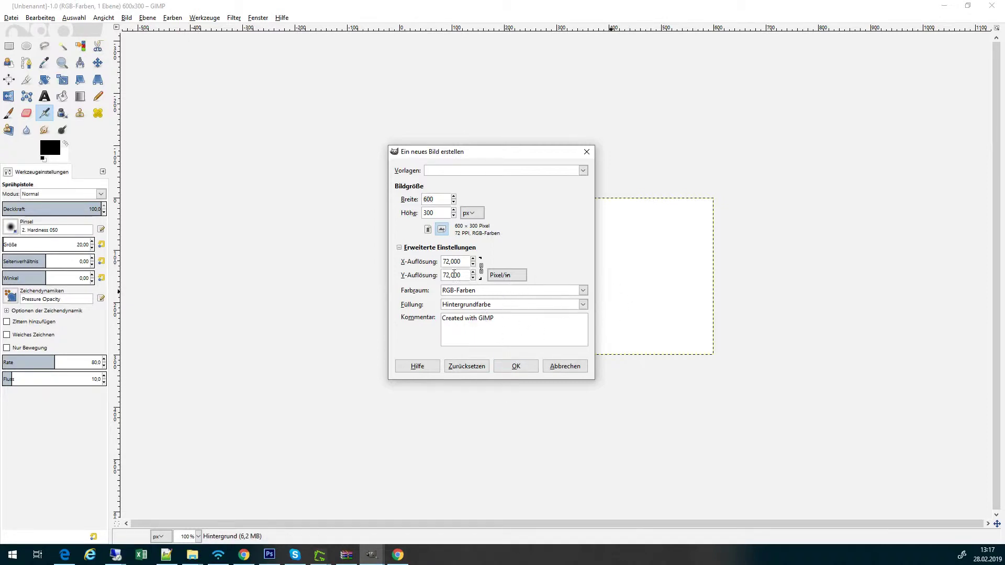
click(518, 367)
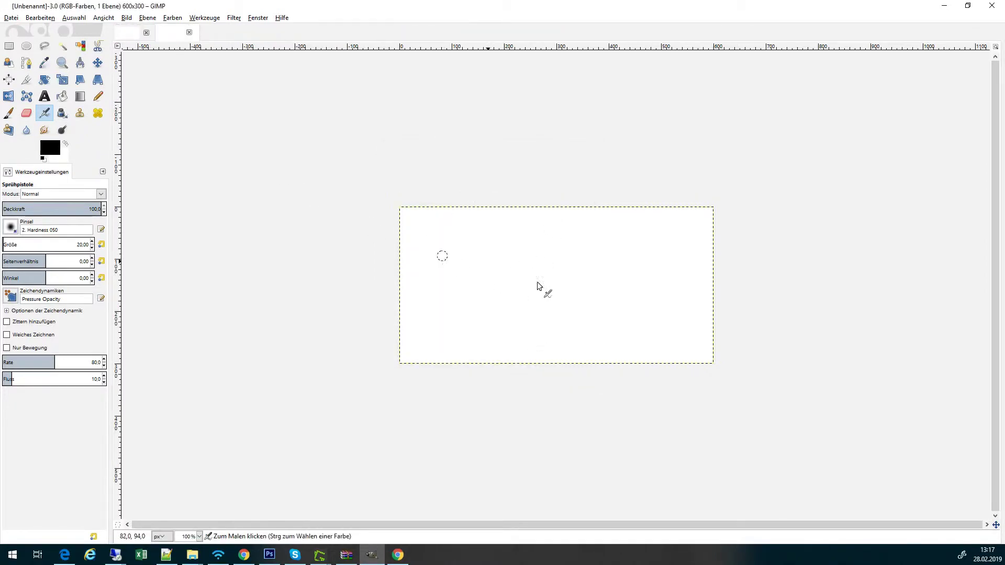
click(193, 556)
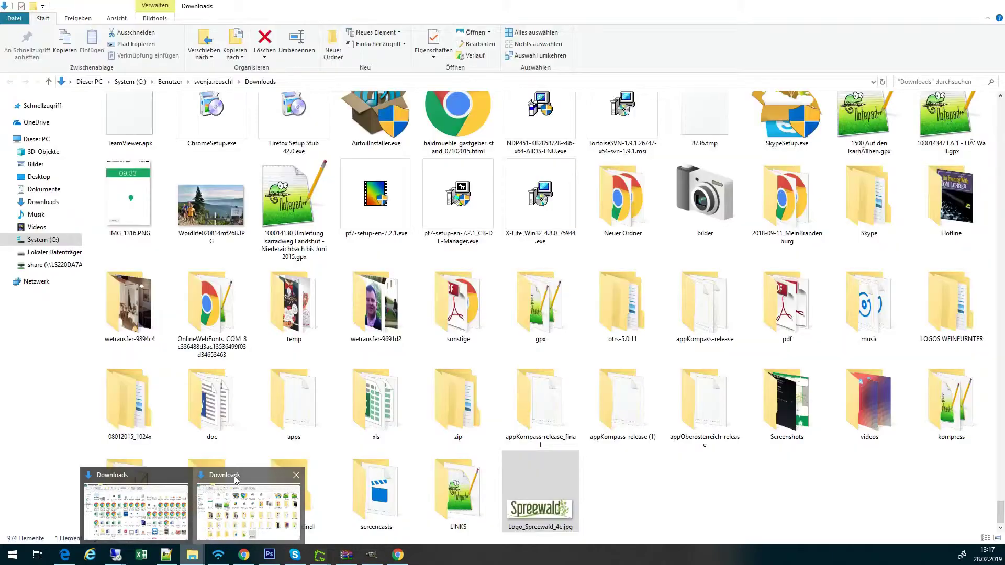
click(235, 477)
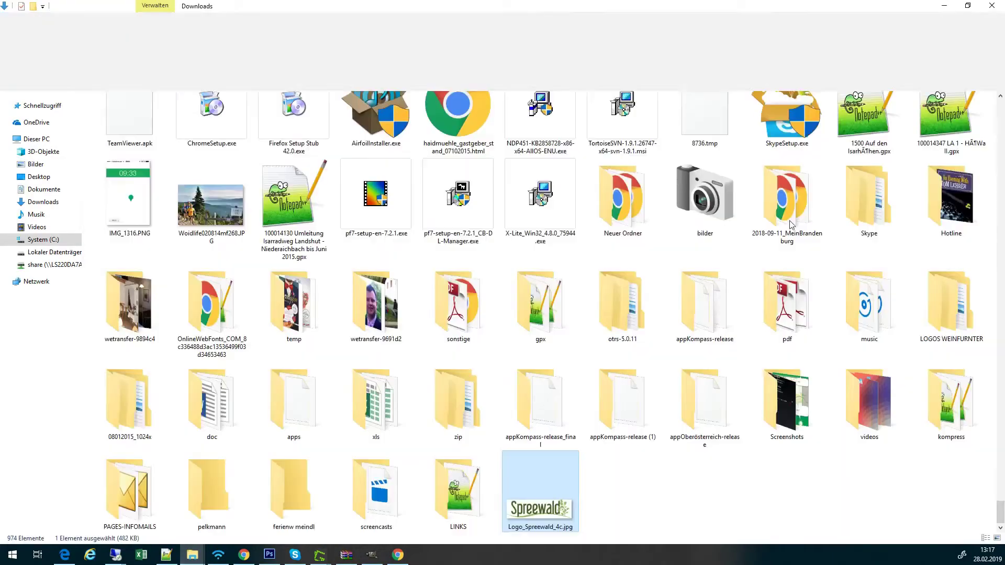
double_click(651, 11)
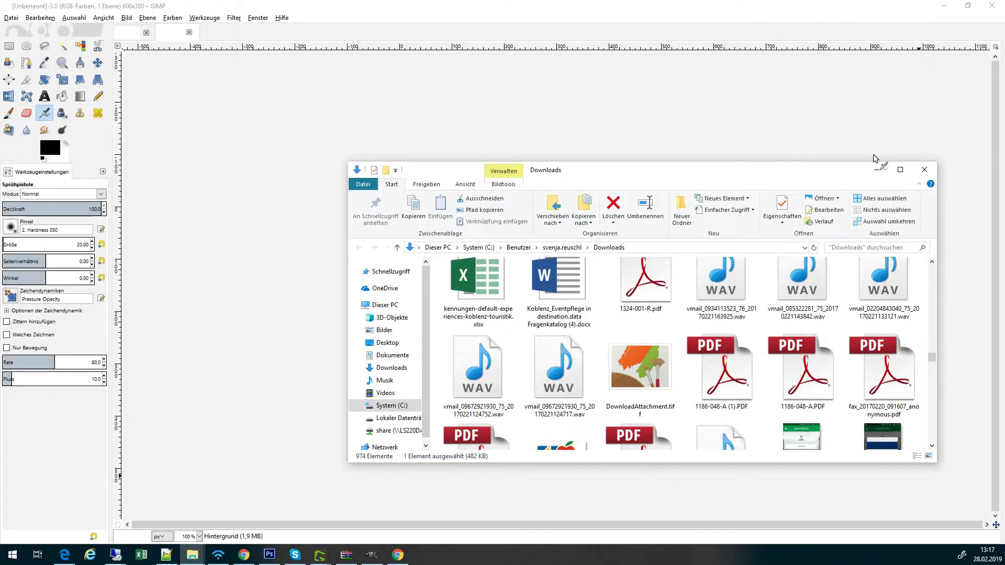
key(super+Down)
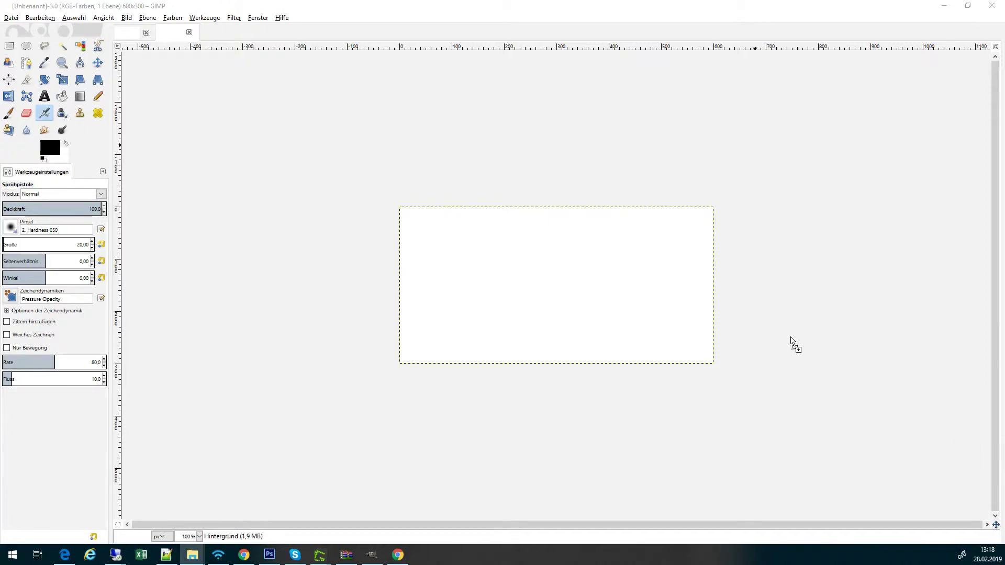
Drag Logo_Spreewald_4c.jpg from Explorer onto the canvas to add it as a layer.
drag(554, 298, 554, 298)
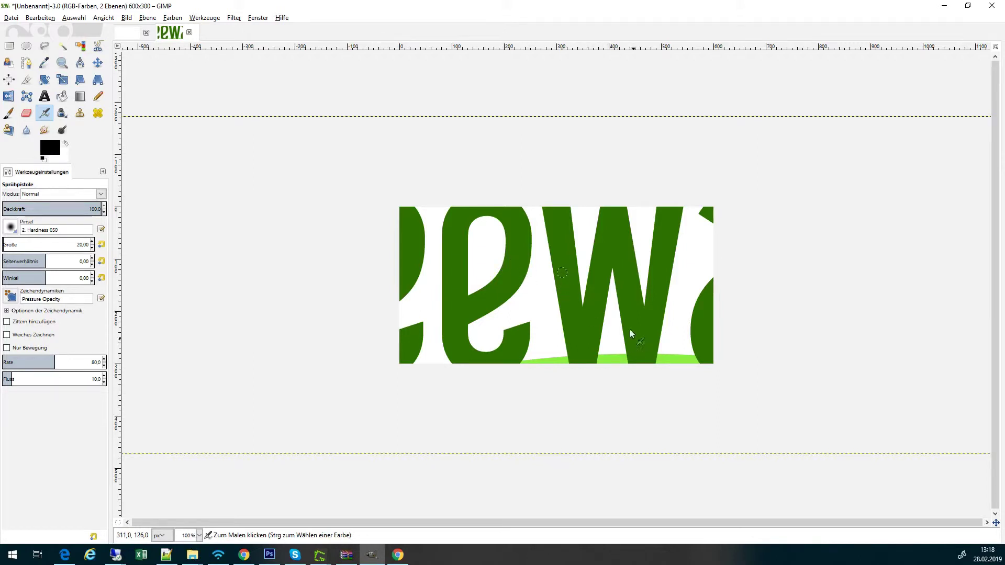
Scale the logo layer to Breite 600, letting the height follow to 174 px.
right_click(539, 260)
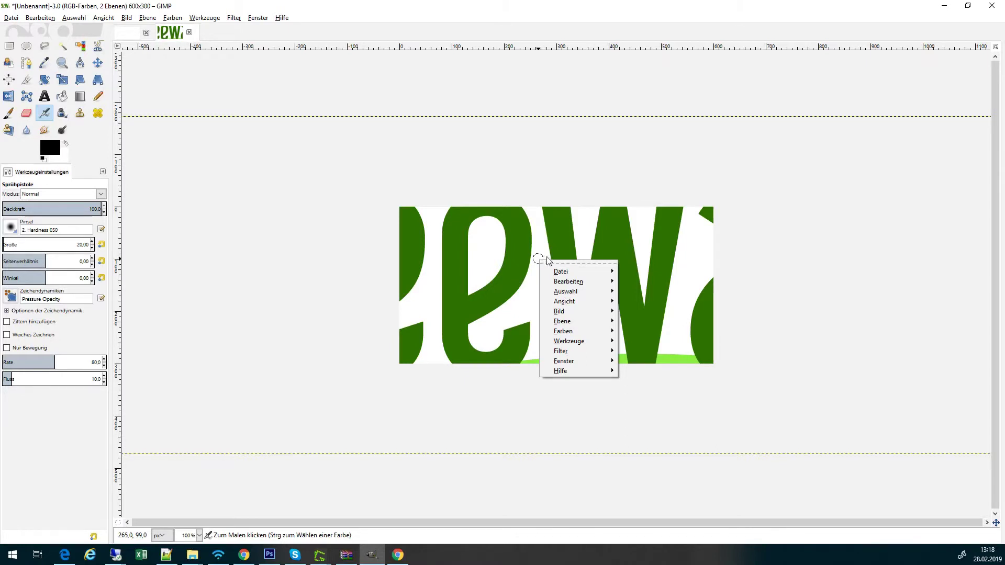
mouse_move(562, 322)
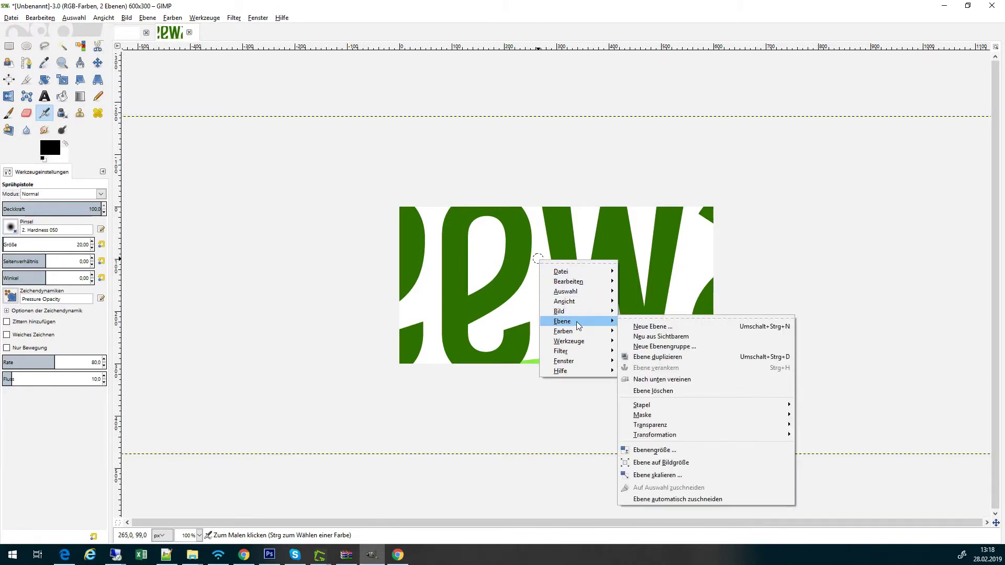
click(670, 477)
mouse_move(153, 65)
mouse_down()
mouse_move(171, 76)
mouse_move(723, 147)
mouse_up()
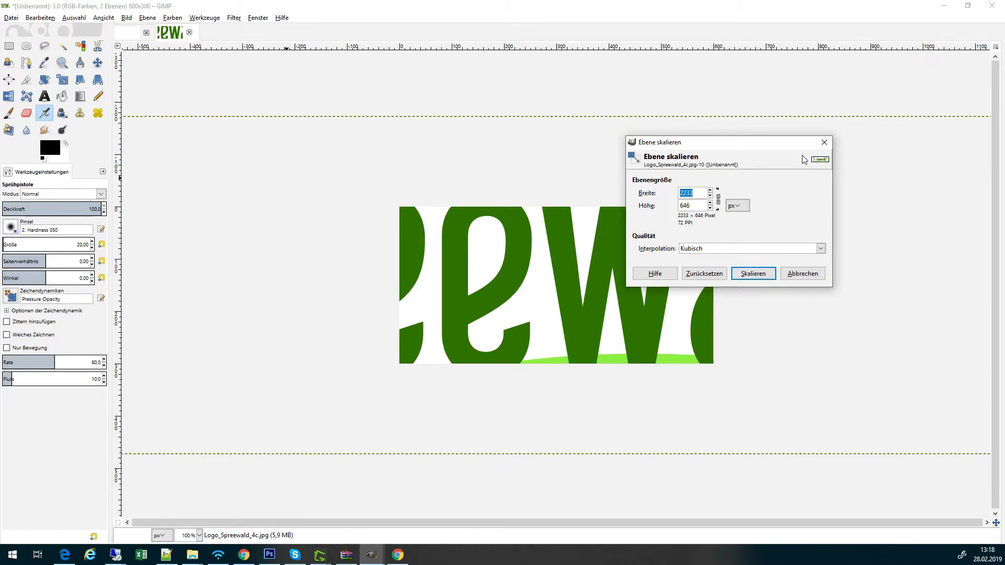
text(600)
key(Tab)
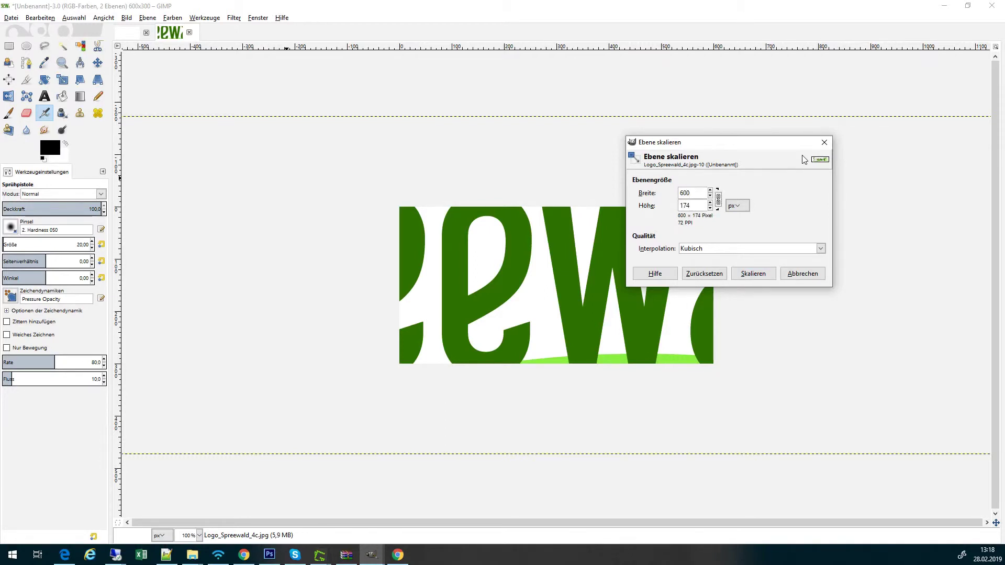
click(752, 273)
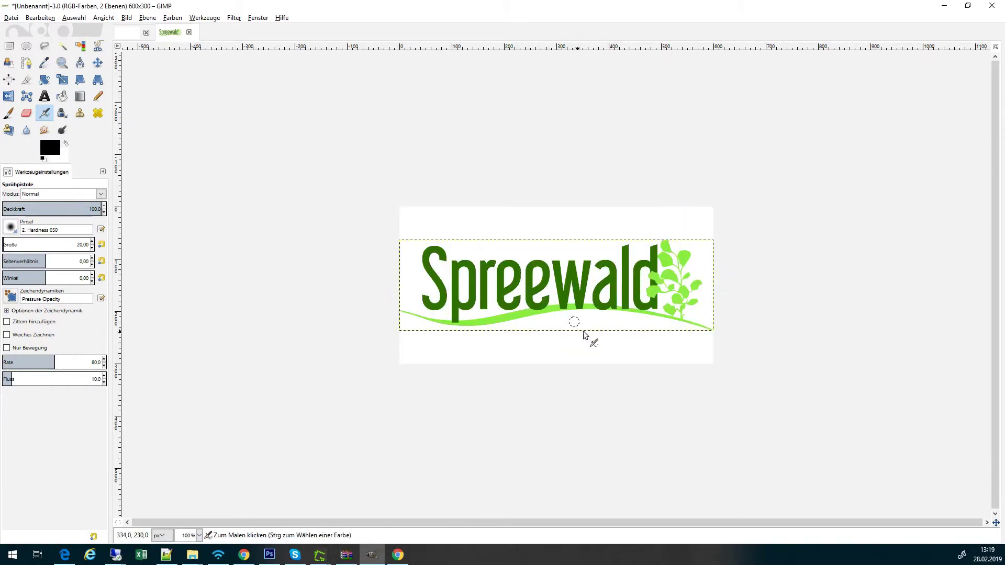
Export the image as Logospreewald.png in Documents with the default PNG options.
click(13, 18)
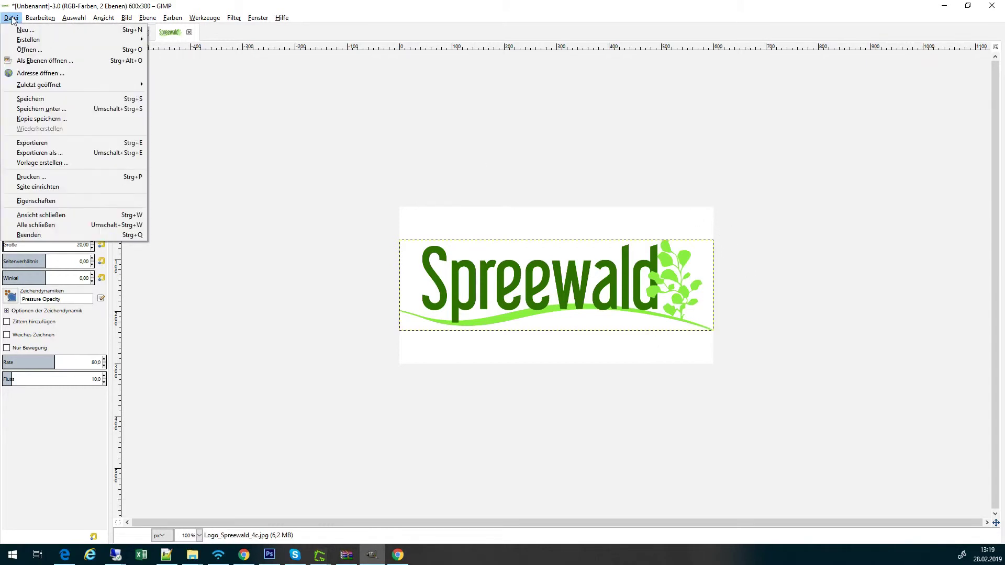
click(51, 144)
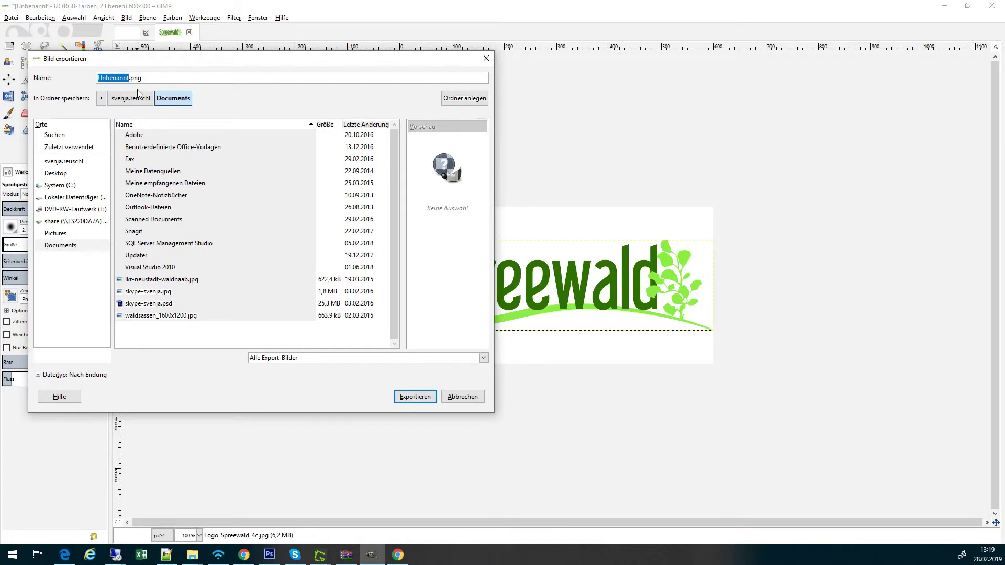
text(Logospreewald)
click(419, 397)
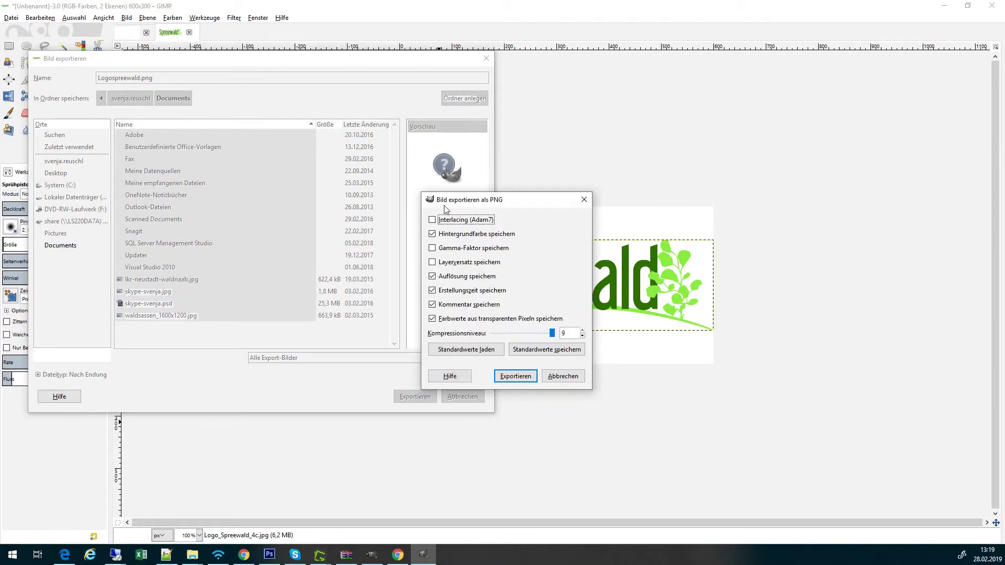
click(516, 380)
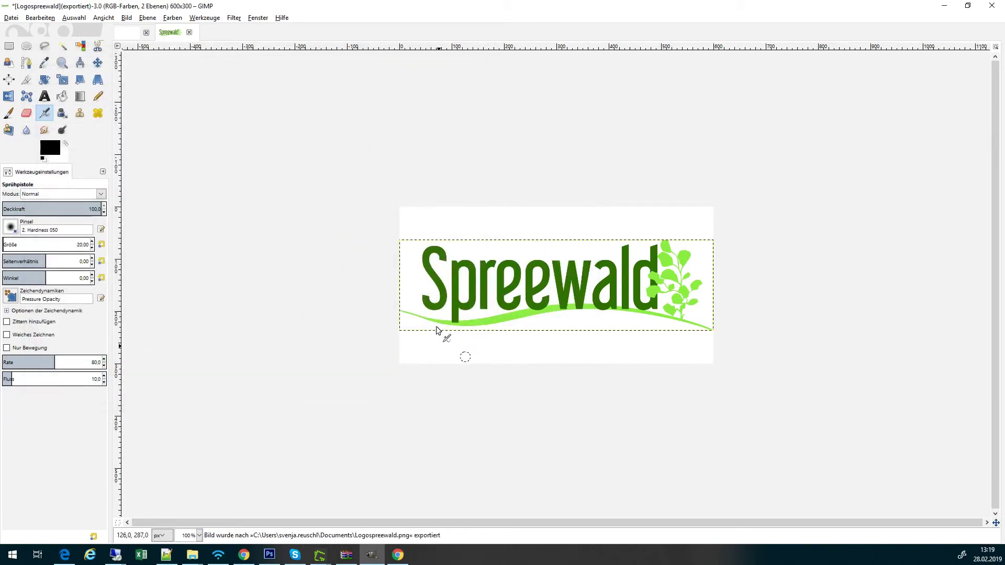